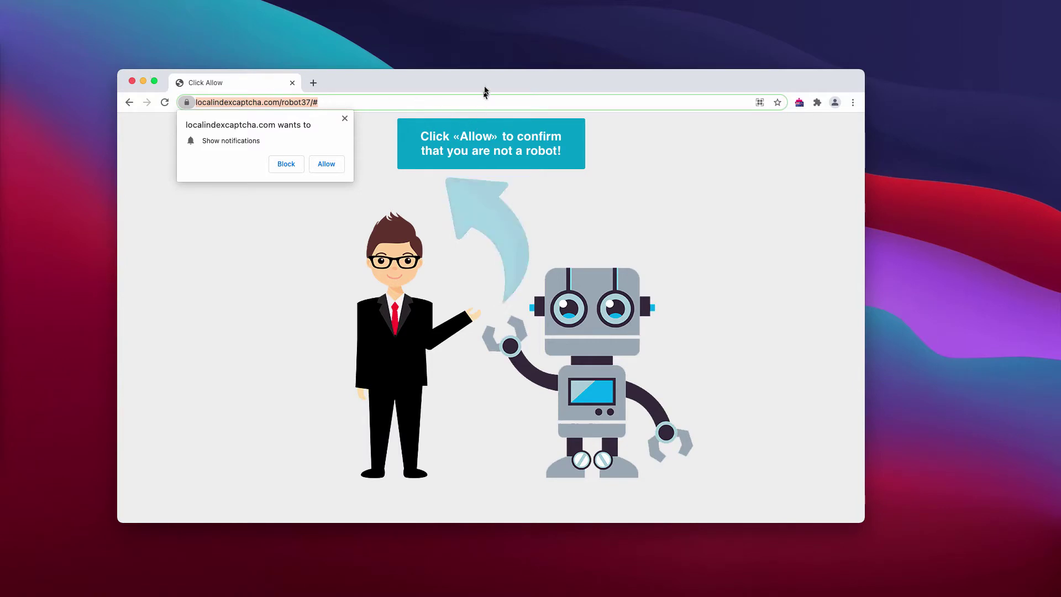
Allow localindexcaptcha.com to show notifications, dismissing its permission prompt.
{"action": "left_click_drag", "start_coordinate": [487, 82], "coordinate": [488, 83]}
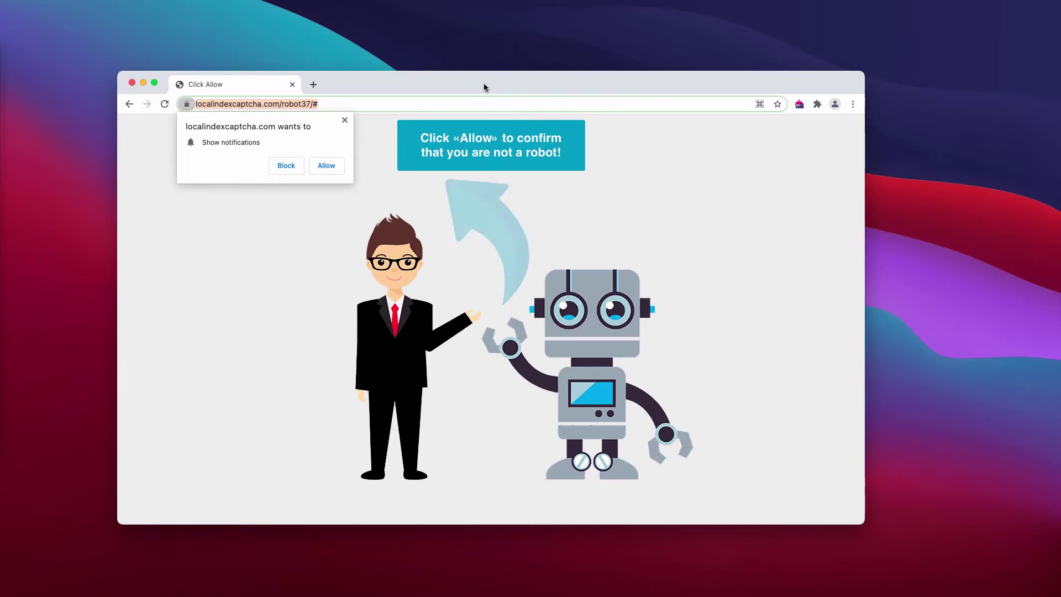
{"action": "left_click", "coordinate": [327, 166]}
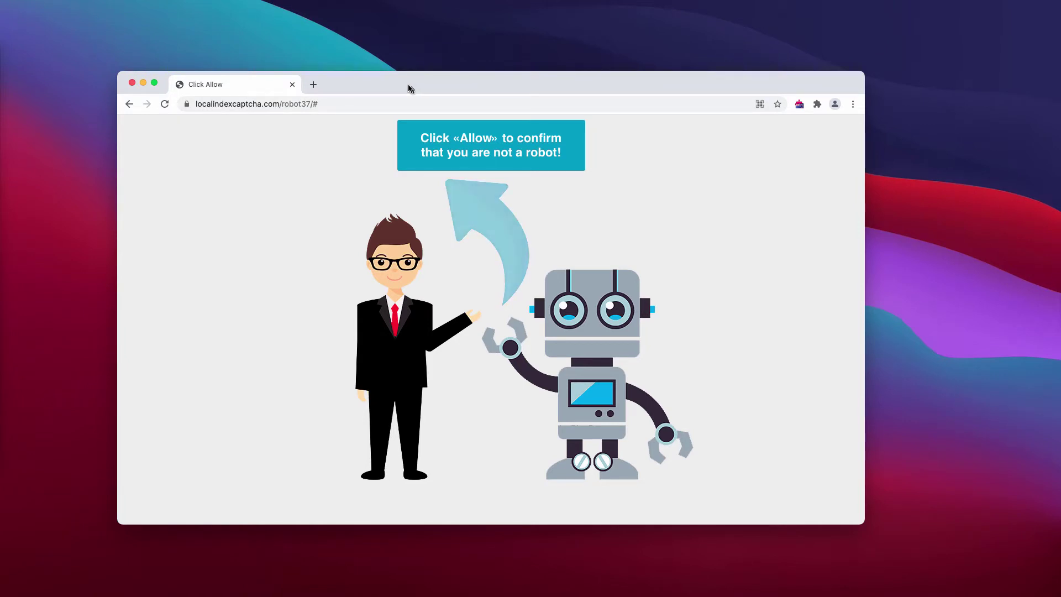
{"action": "left_click", "coordinate": [165, 104]}
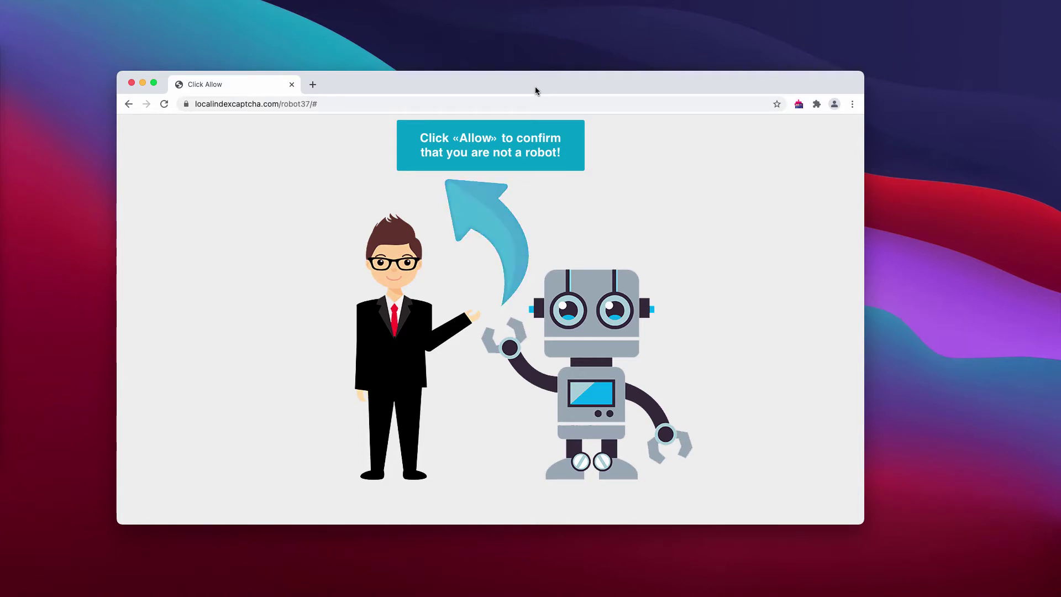
Reach Chrome's Settings > Site Settings > Notifications page listing localindexcaptcha.com.
{"action": "left_click", "coordinate": [852, 104]}
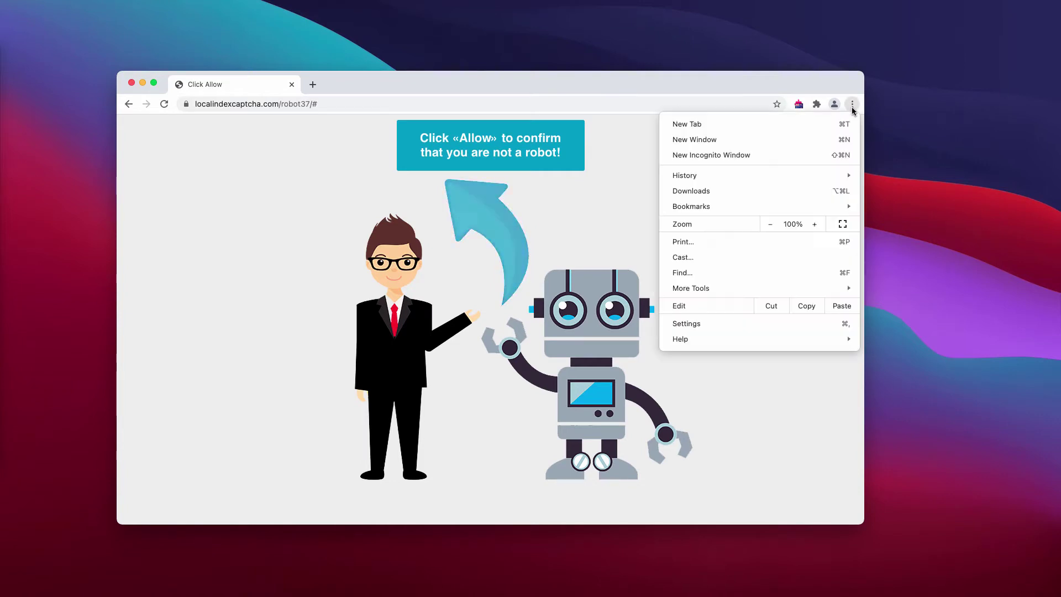
{"action": "left_click", "coordinate": [754, 323]}
{"action": "scroll", "coordinate": [497, 341], "scroll_direction": "down", "scroll_amount": 2}
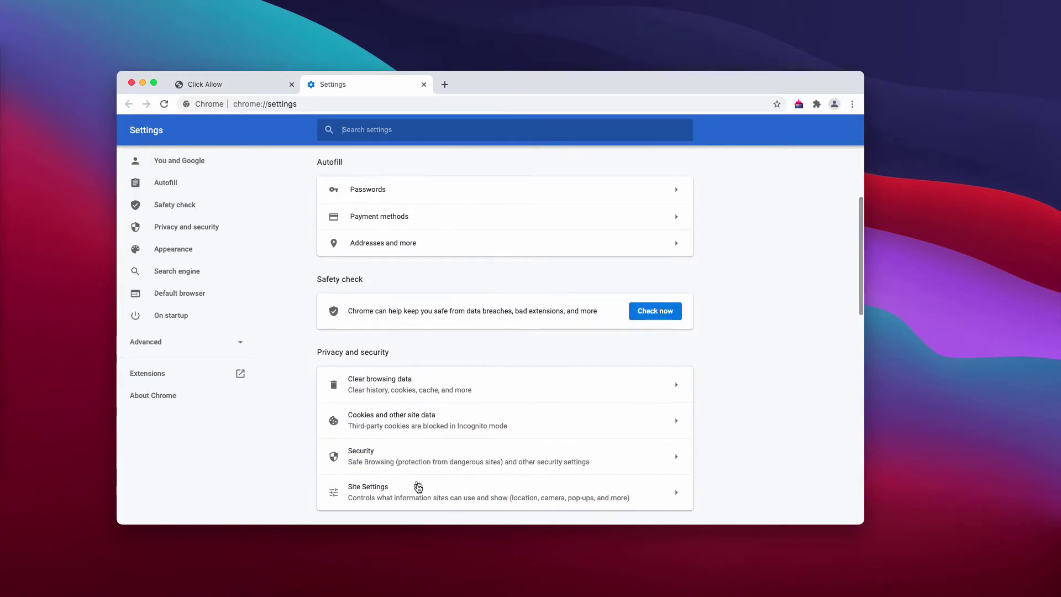
{"action": "left_click", "coordinate": [417, 487]}
{"action": "scroll", "coordinate": [418, 487], "scroll_direction": "down", "scroll_amount": 3}
{"action": "left_click", "coordinate": [412, 476]}
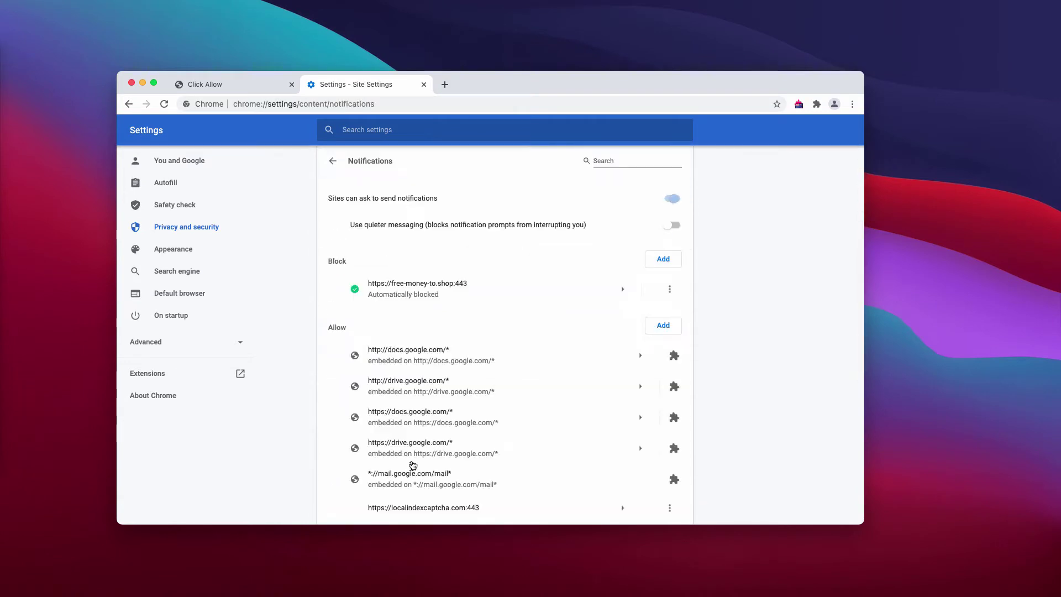
{"action": "scroll", "coordinate": [412, 466], "scroll_direction": "down", "scroll_amount": 1}
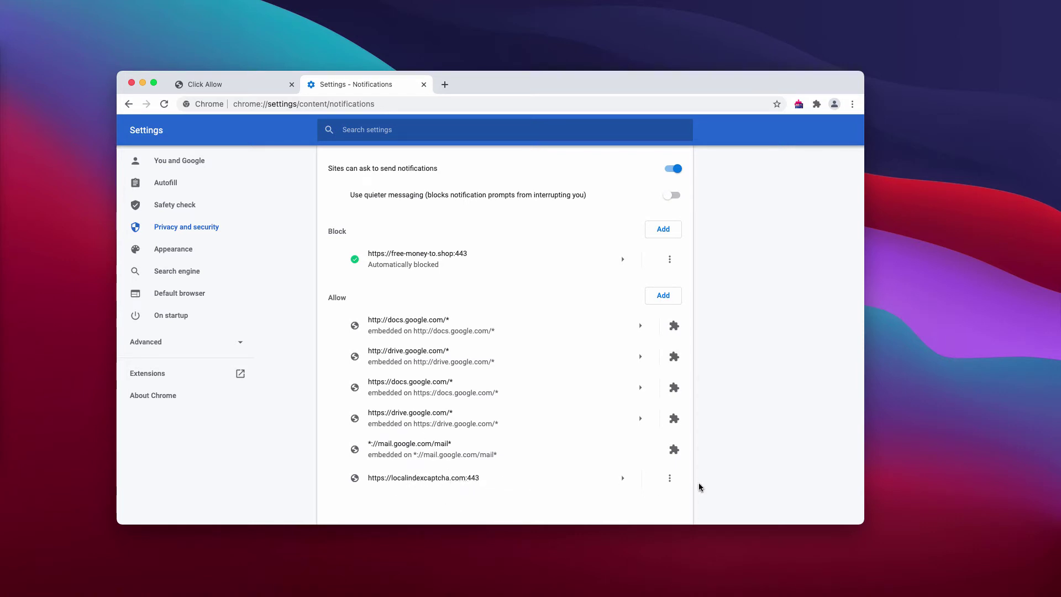
Remove localindexcaptcha.com from allowed sites and free-money-to.shop from blocked sites.
{"action": "left_click", "coordinate": [667, 482]}
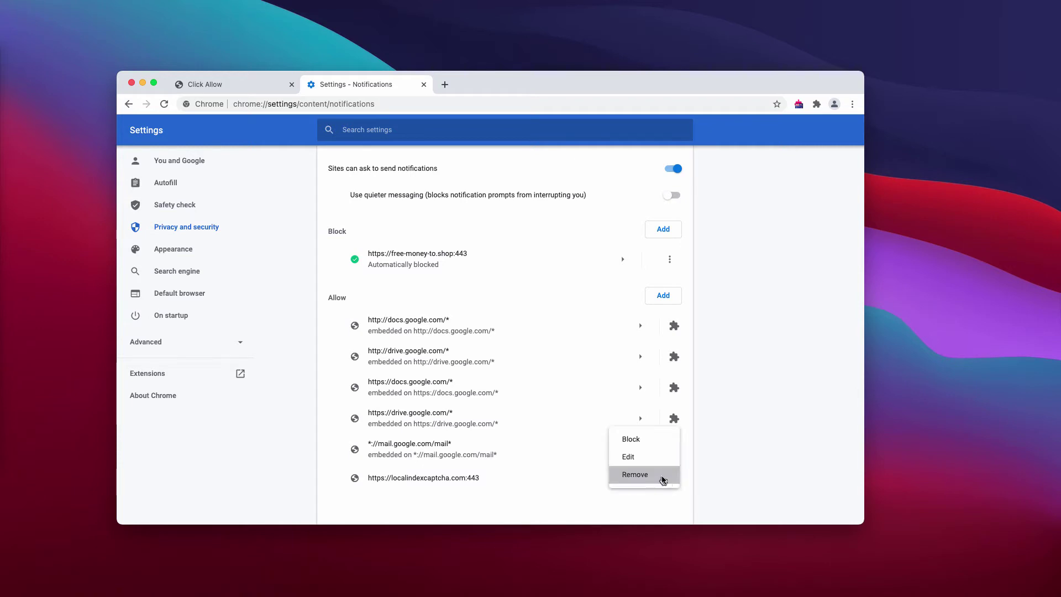
{"action": "left_click", "coordinate": [667, 483]}
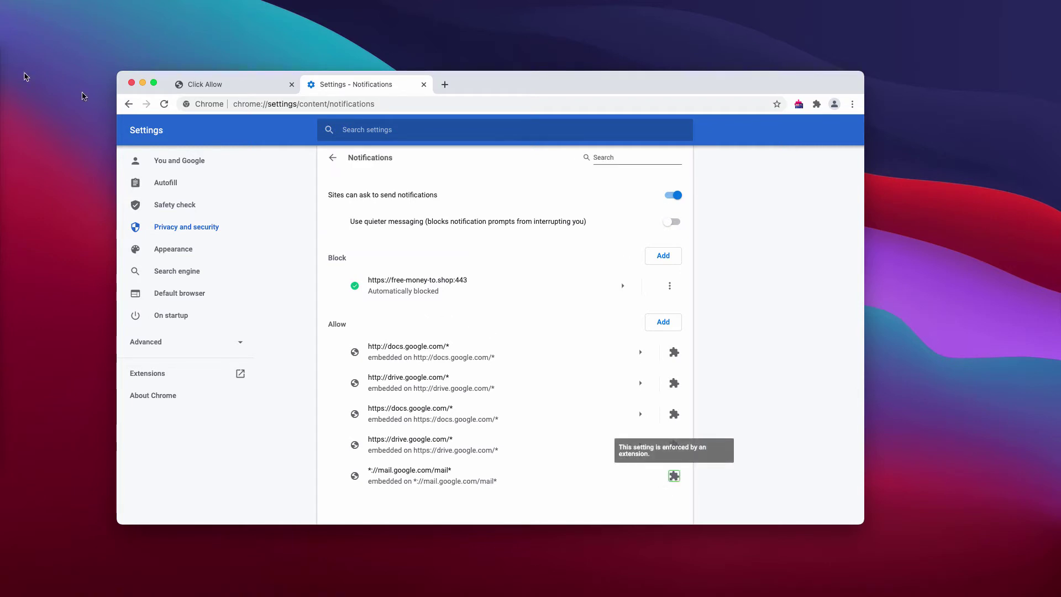
{"action": "left_click", "coordinate": [670, 286]}
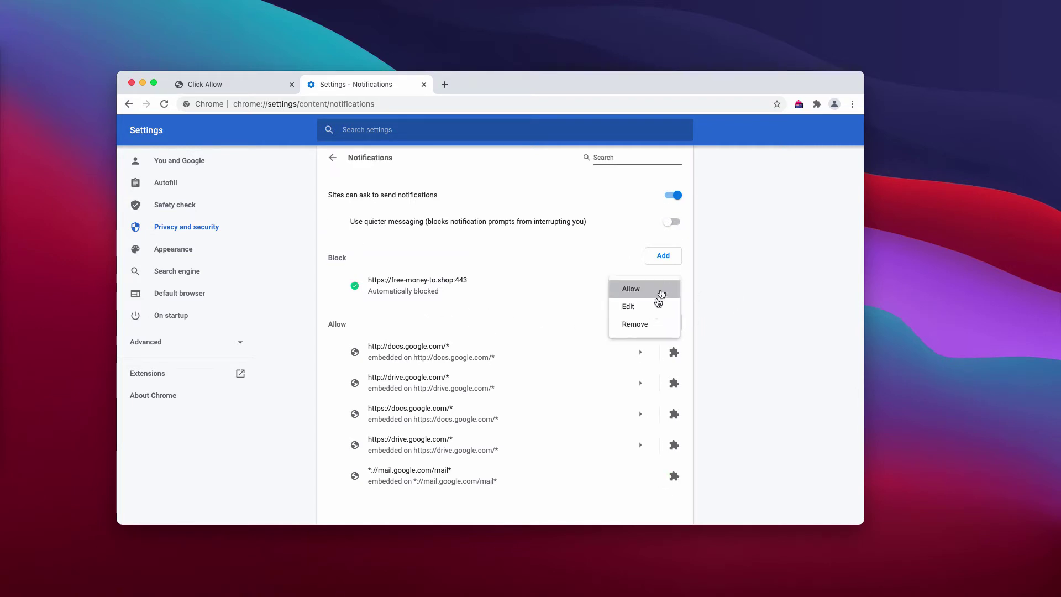
{"action": "left_click", "coordinate": [648, 324]}
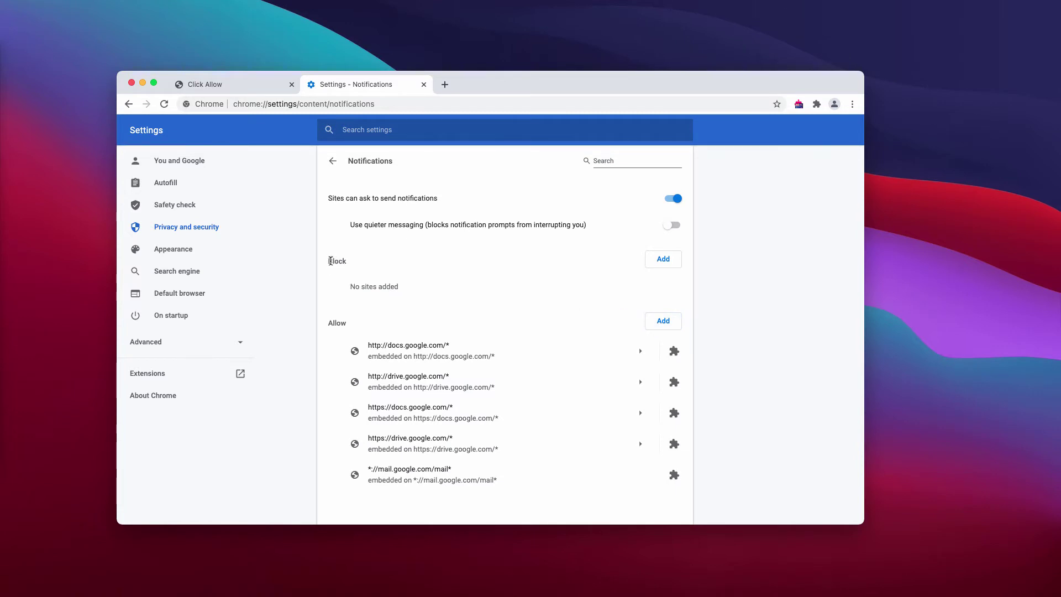
{"action": "left_click_drag", "start_coordinate": [329, 260], "coordinate": [347, 260]}
{"action": "left_click", "coordinate": [349, 264]}
Load combocleaner.com in the tab, briefly checking the robot-check tab and the address.
{"action": "left_click", "coordinate": [371, 103]}
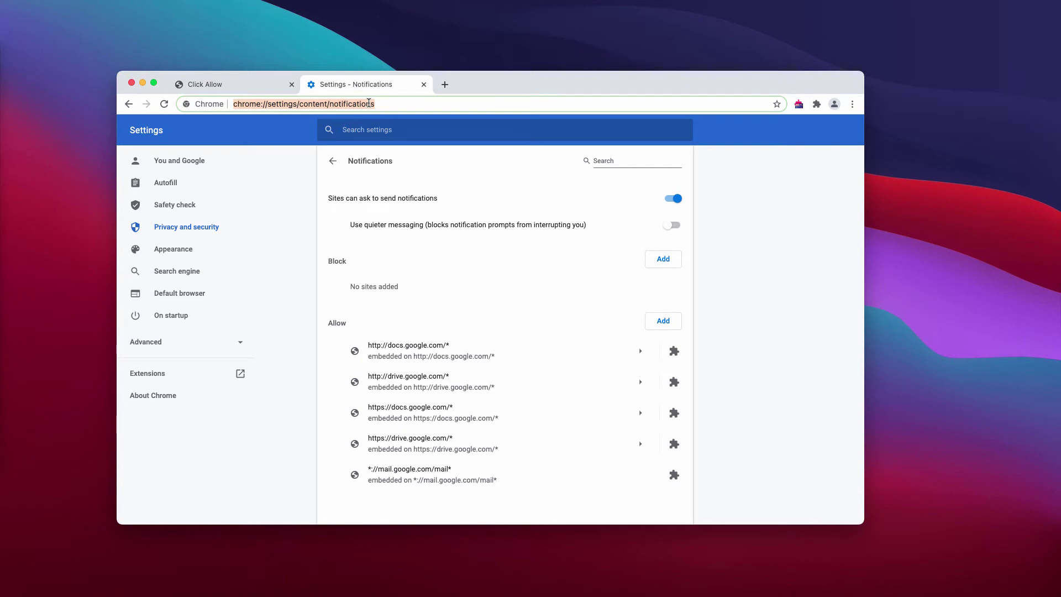
{"action": "type", "text": "combocleaner.com"}
{"action": "key", "text": "Return"}
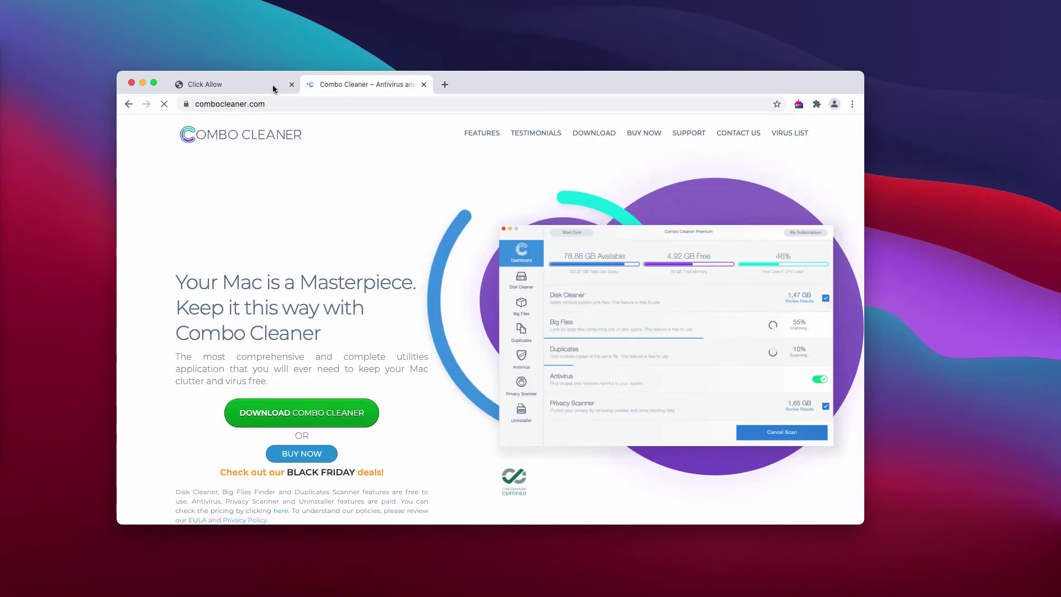
{"action": "left_click", "coordinate": [249, 84]}
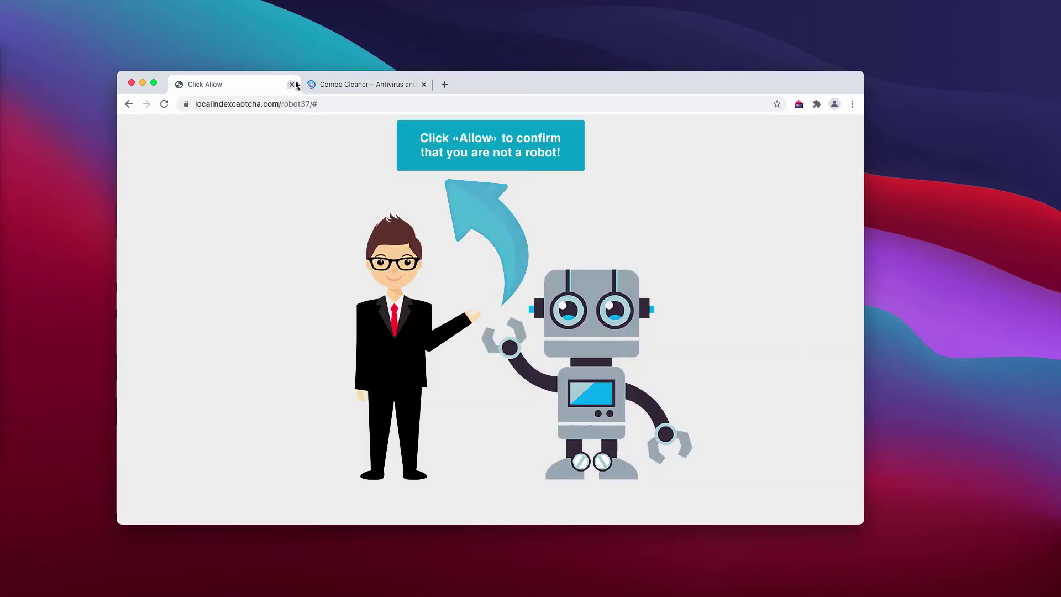
{"action": "left_click", "coordinate": [357, 84]}
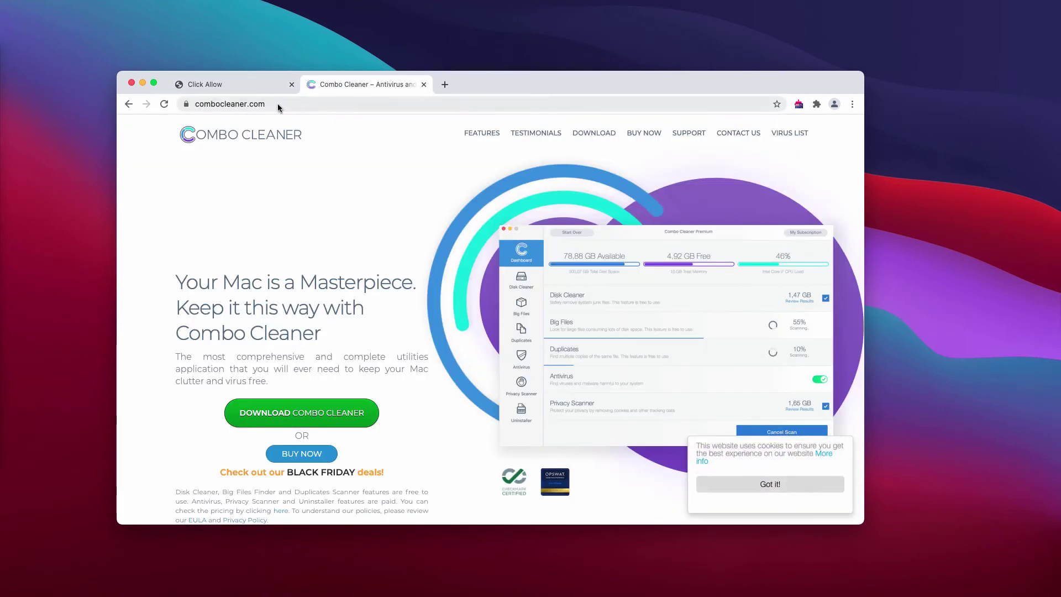
{"action": "left_click", "coordinate": [249, 104]}
{"action": "left_click_drag", "start_coordinate": [250, 104], "coordinate": [303, 104]}
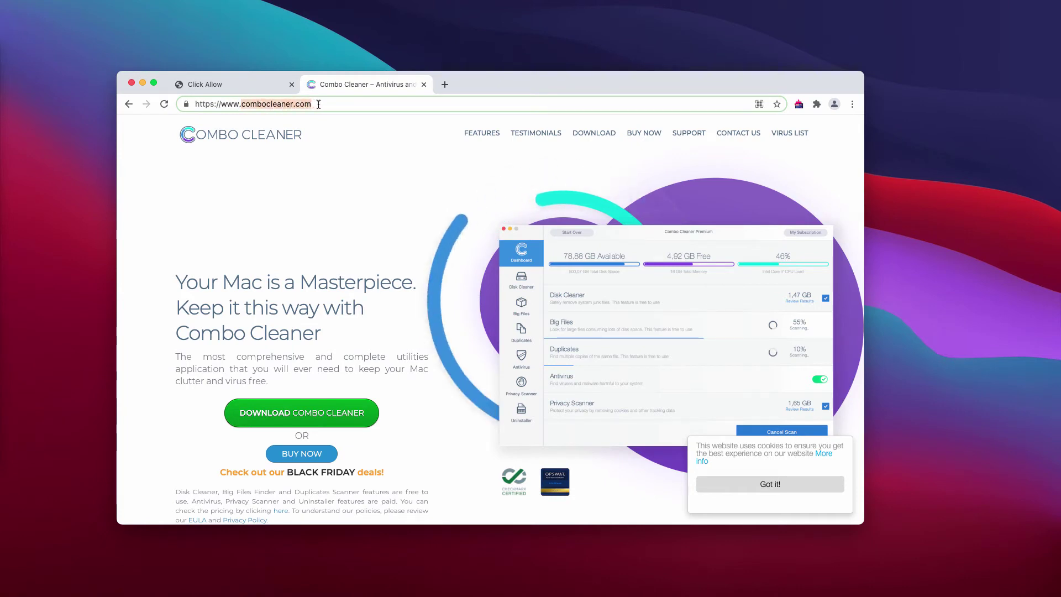
{"action": "left_click", "coordinate": [302, 103]}
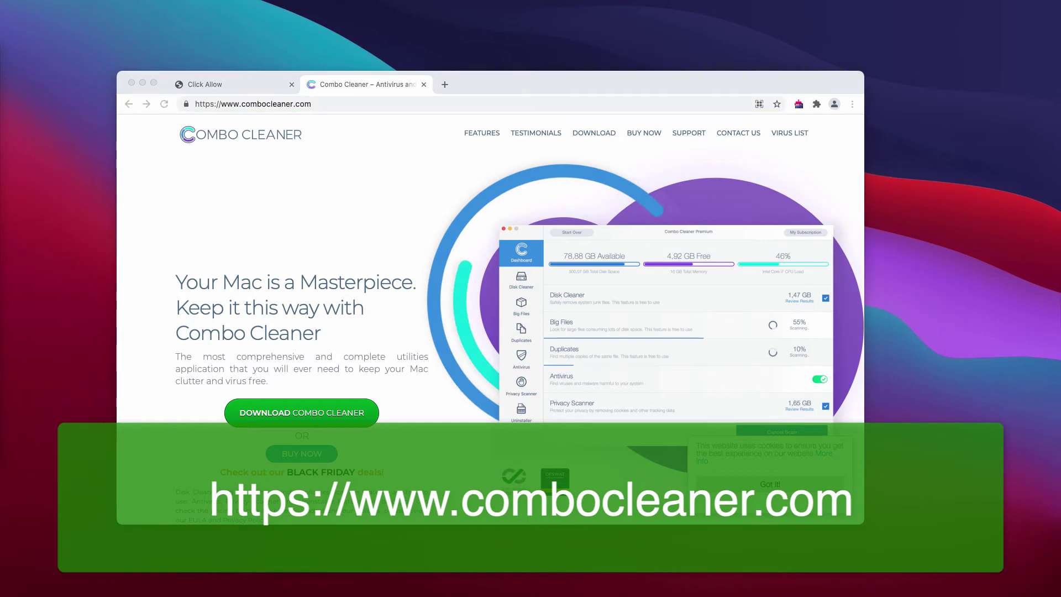
Reposition the Combo Cleaner window and start the full Combo Scan.
{"action": "left_click_drag", "start_coordinate": [636, 93], "coordinate": [507, 108]}
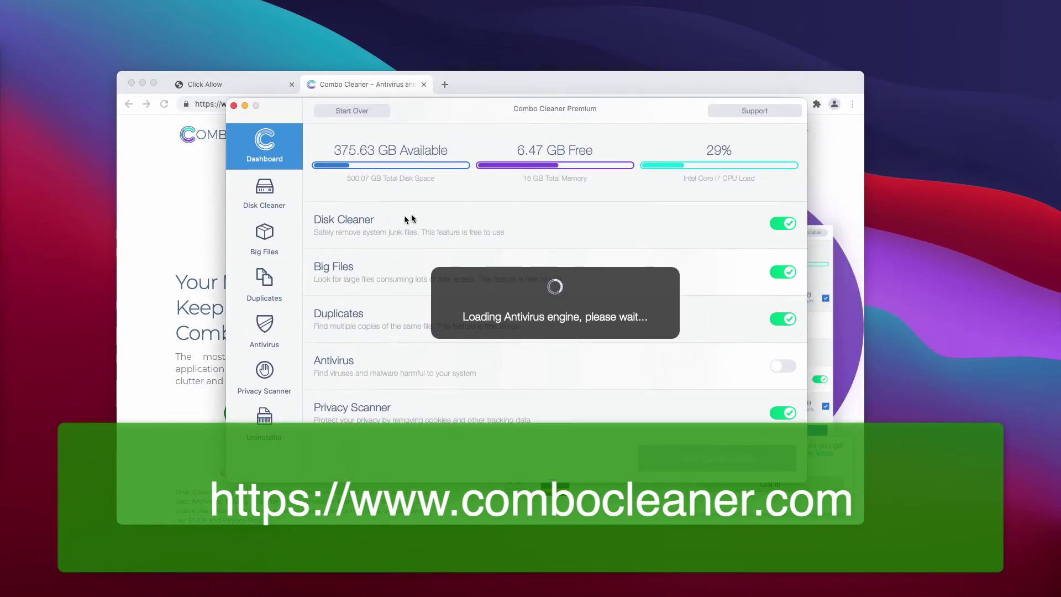
{"action": "left_click", "coordinate": [690, 461]}
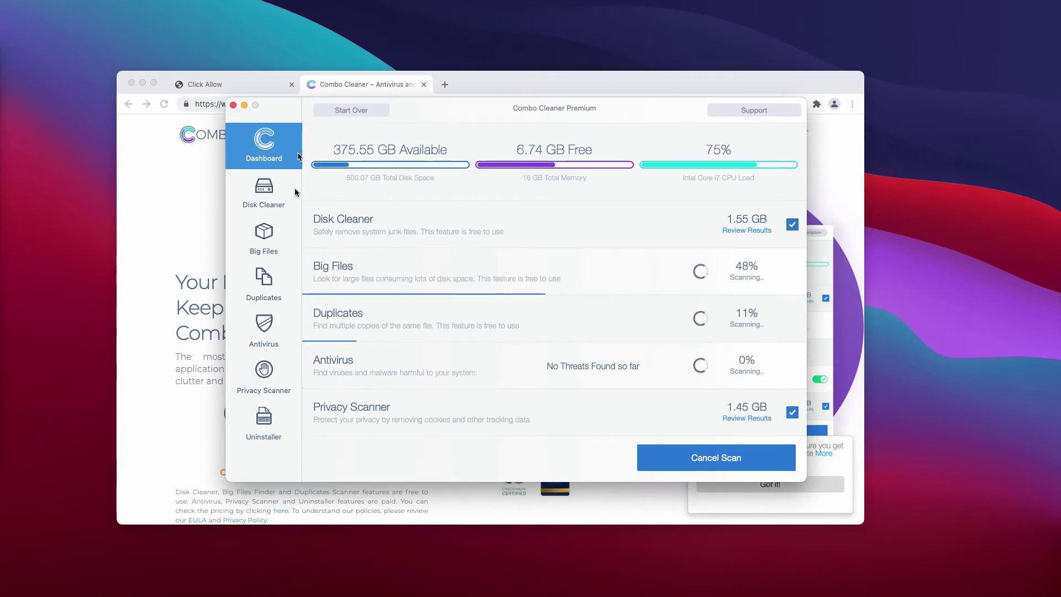
Watch the antivirus scan, then return to the Dashboard until it reports 35 threats.
{"action": "left_click", "coordinate": [264, 330]}
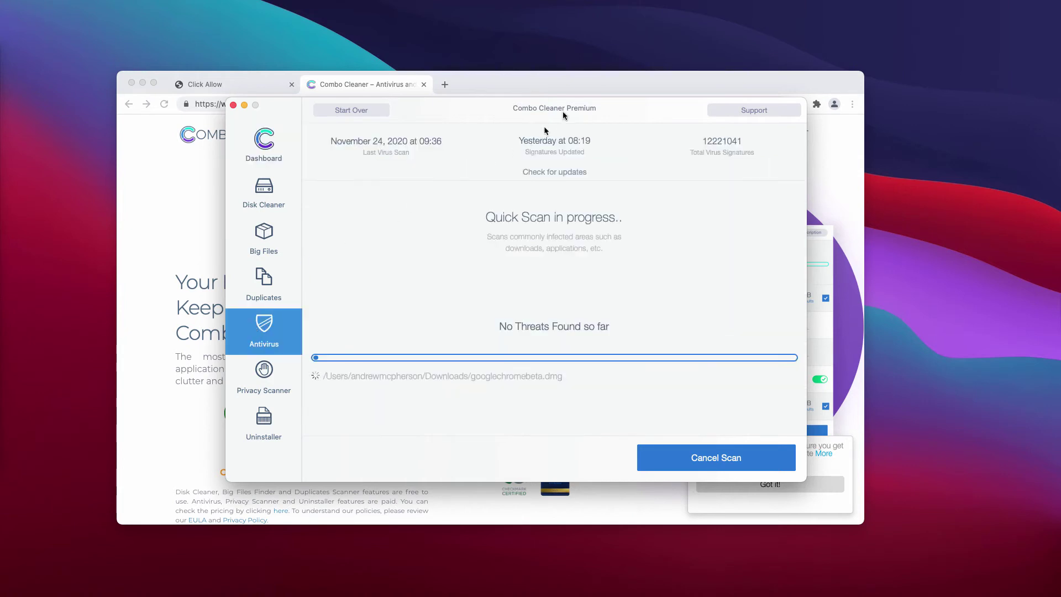
{"action": "left_click", "coordinate": [264, 148]}
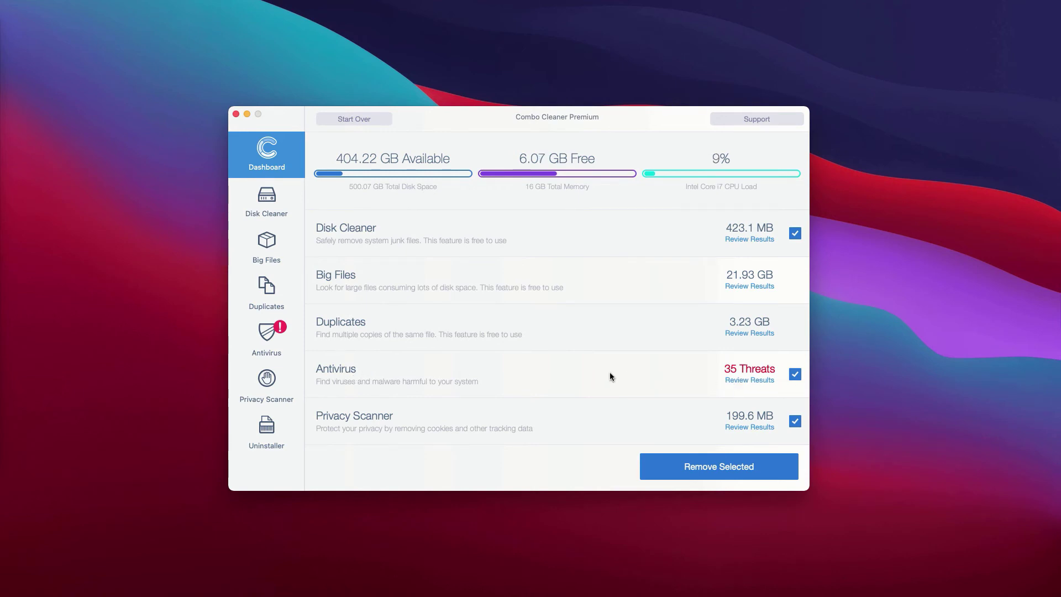
Review the 35 antivirus threats, revealing MarketService.zip in Finder's Downloads folder.
{"action": "left_click", "coordinate": [755, 382]}
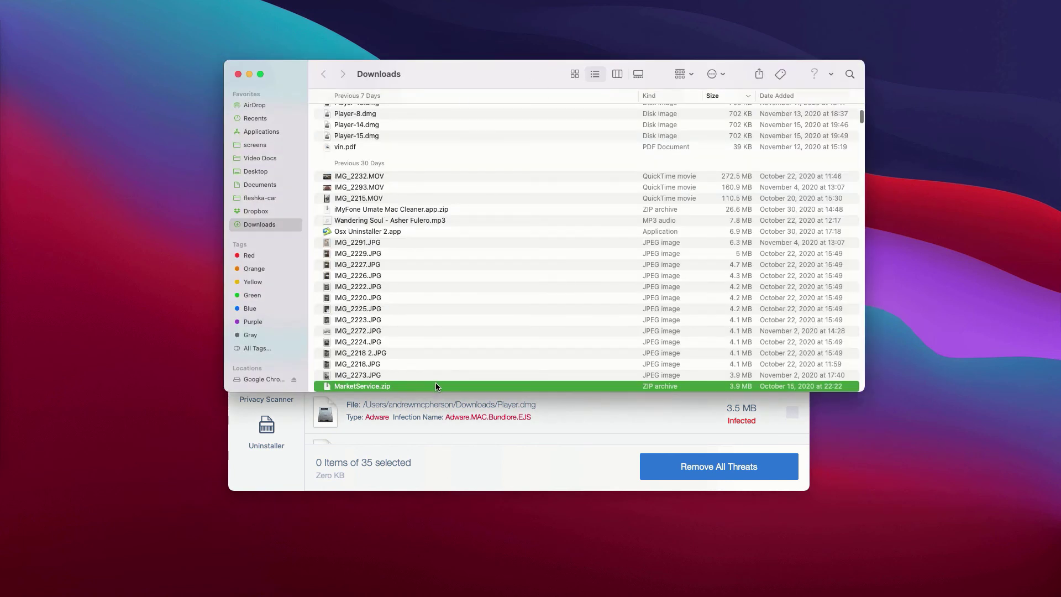
Move MarketService.zip to the Trash and close the Downloads window.
{"action": "right_click", "coordinate": [435, 386]}
{"action": "left_click", "coordinate": [480, 384]}
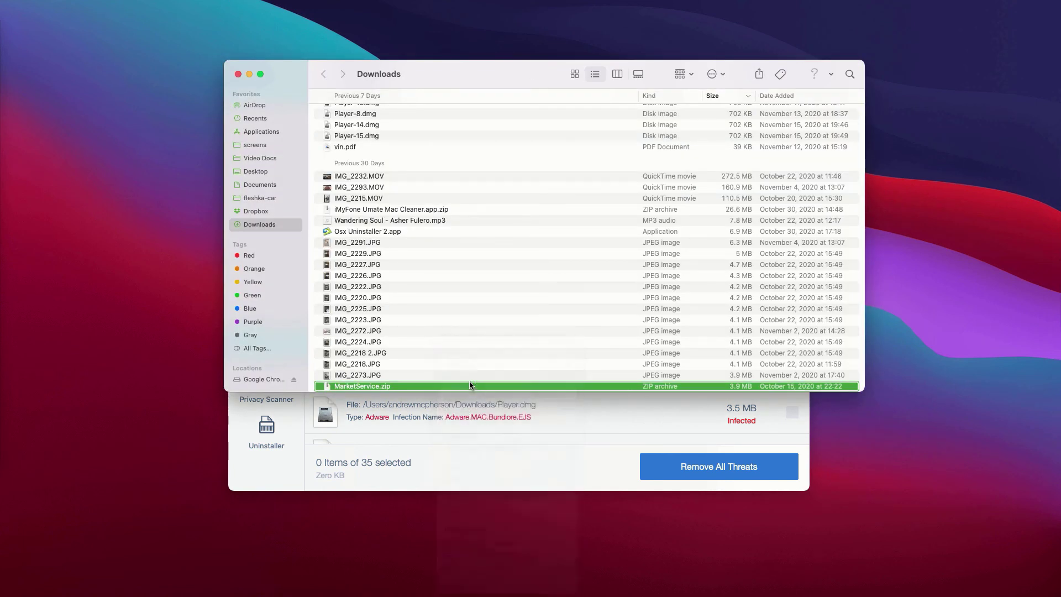
{"action": "left_click", "coordinate": [238, 73]}
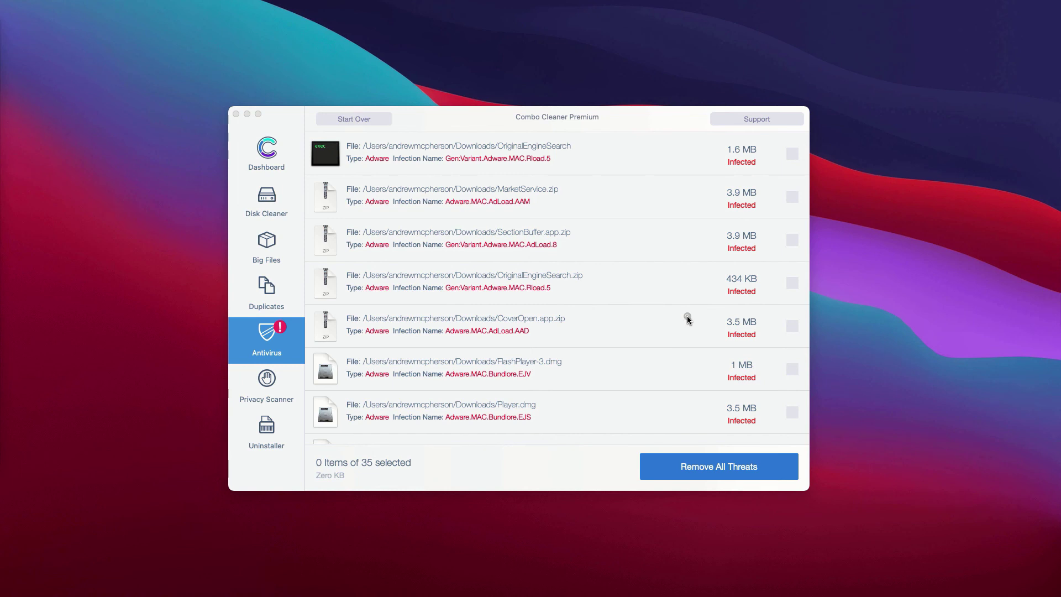
Reveal CoverOpen.app.zip in Downloads, move it to the Trash and close the window.
{"action": "double_click", "coordinate": [687, 319]}
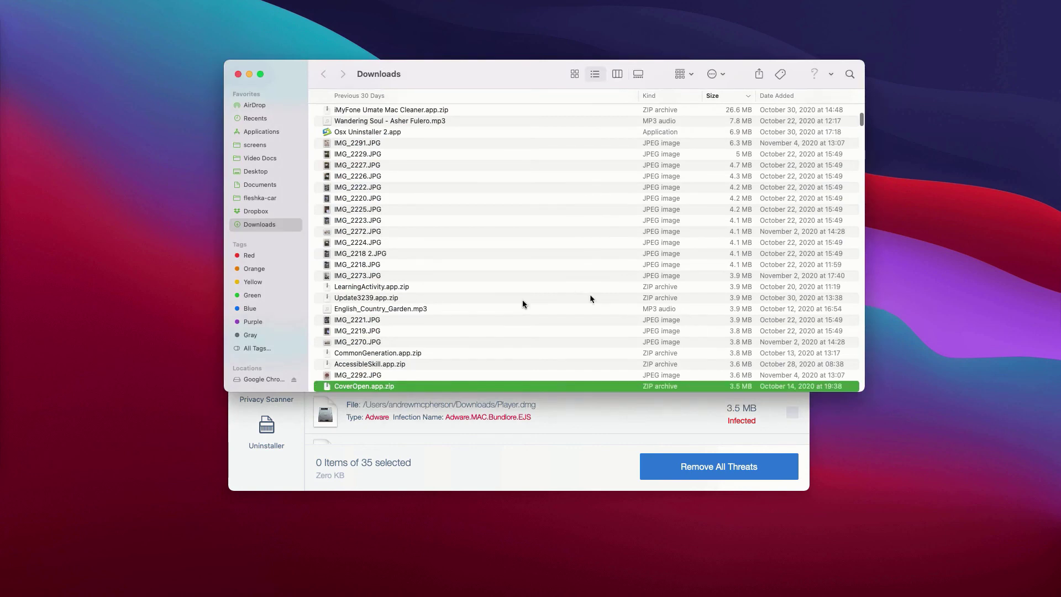
{"action": "right_click", "coordinate": [475, 385]}
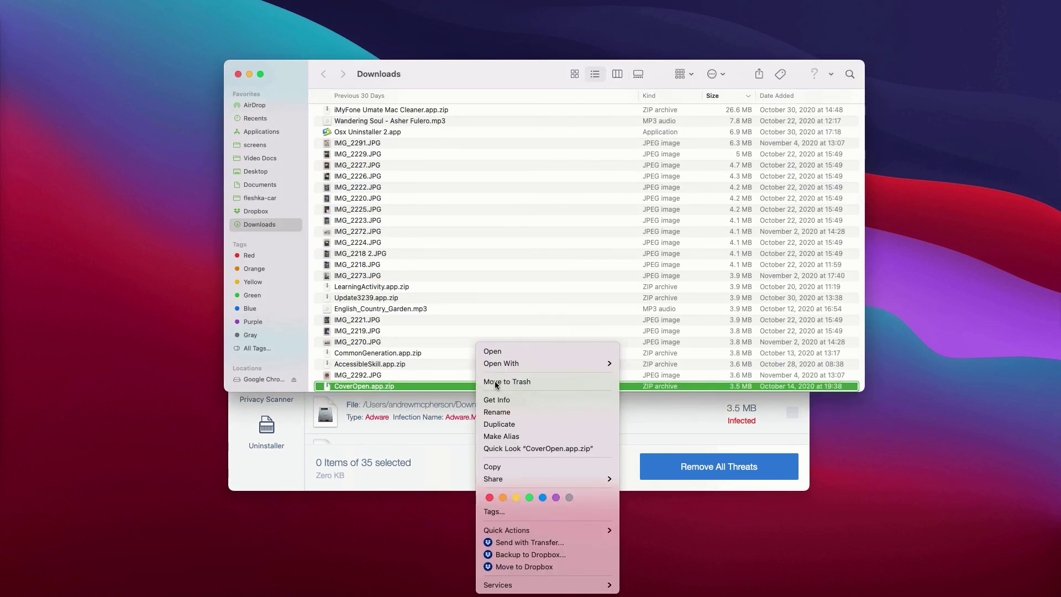
{"action": "left_click", "coordinate": [506, 383]}
{"action": "left_click", "coordinate": [238, 74]}
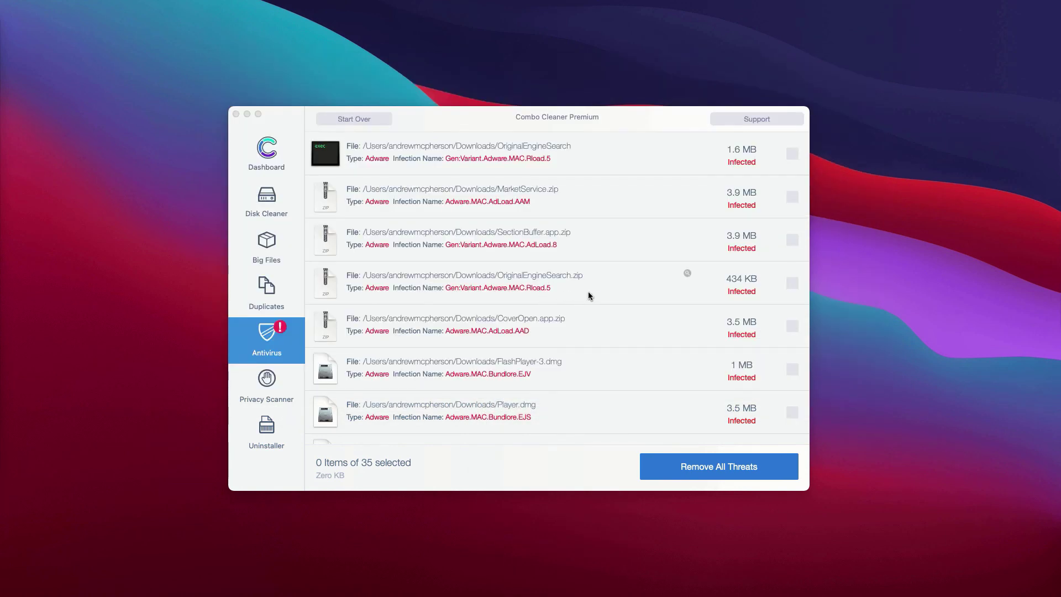